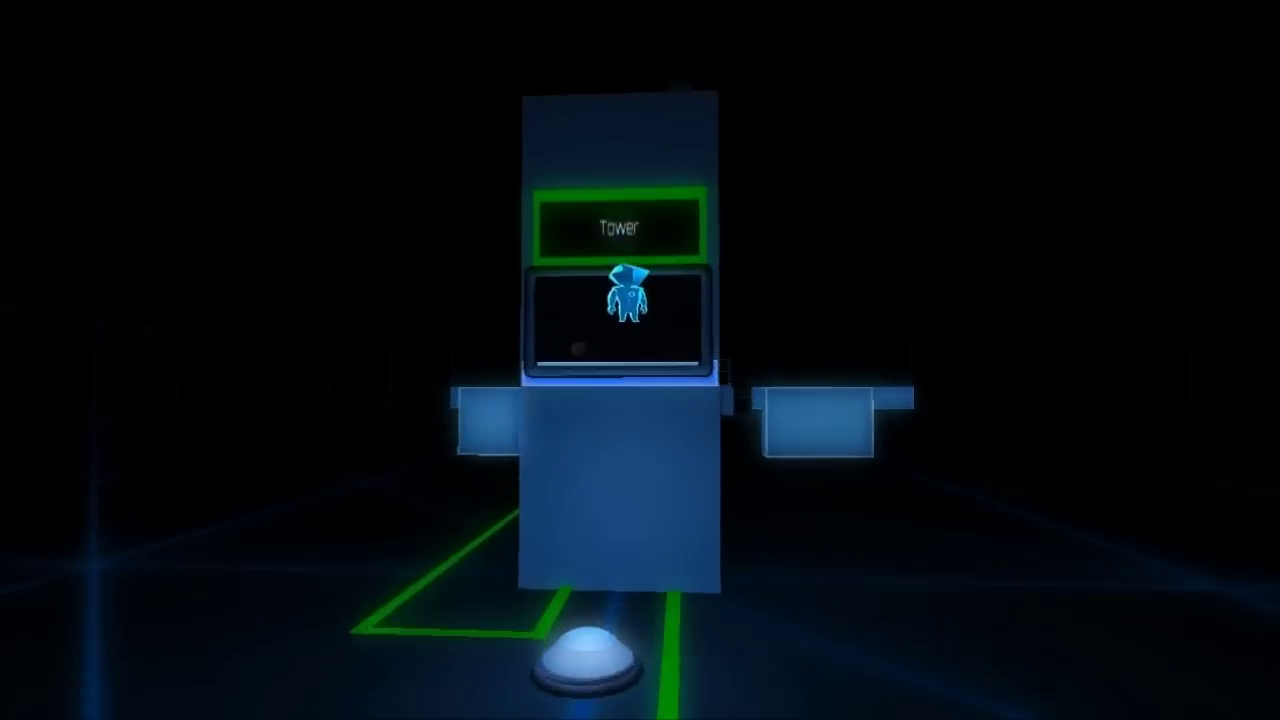
{"action": "key", "text": "Right"}
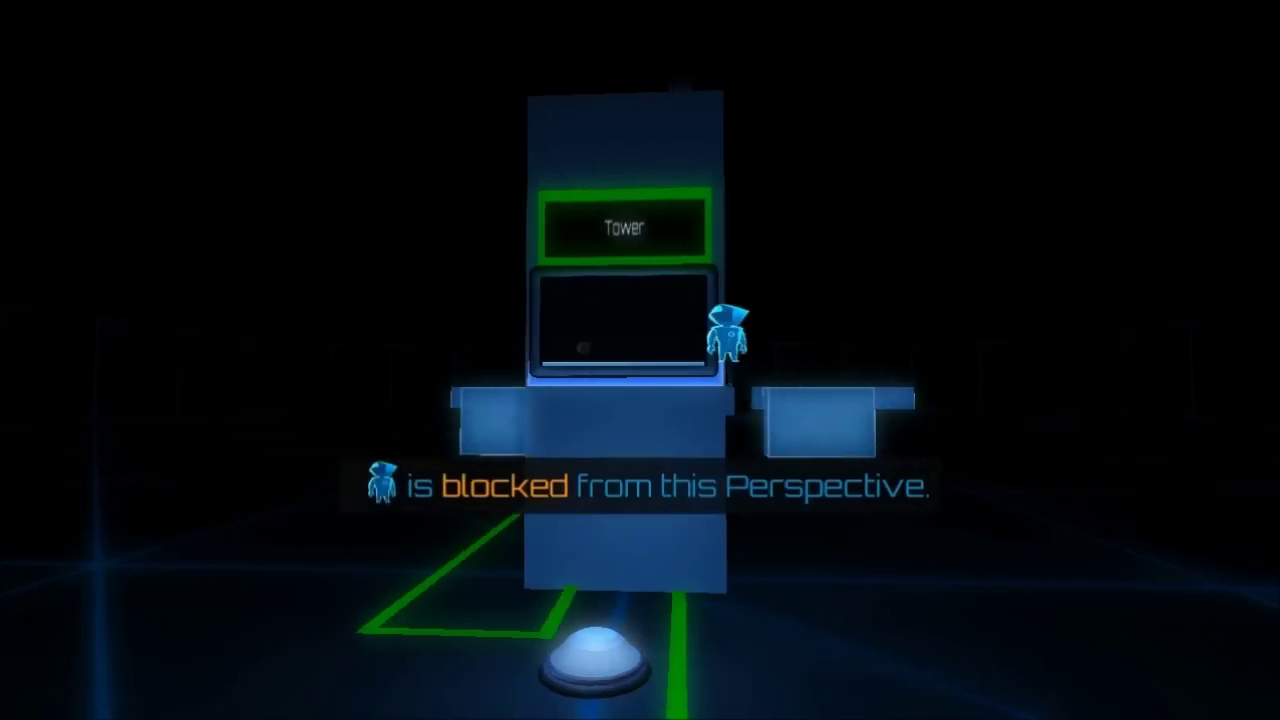
{"action": "key", "text": "space"}
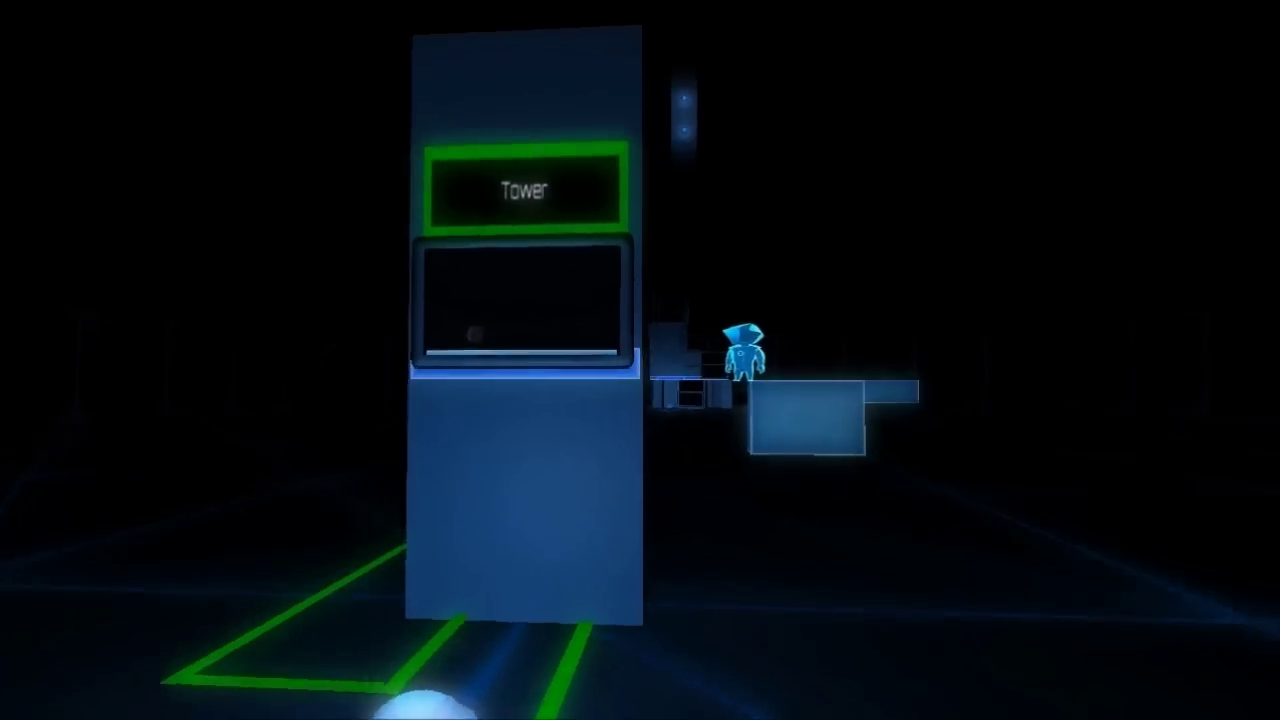
{"action": "key", "text": "shift"}
{"action": "key", "text": "w"}
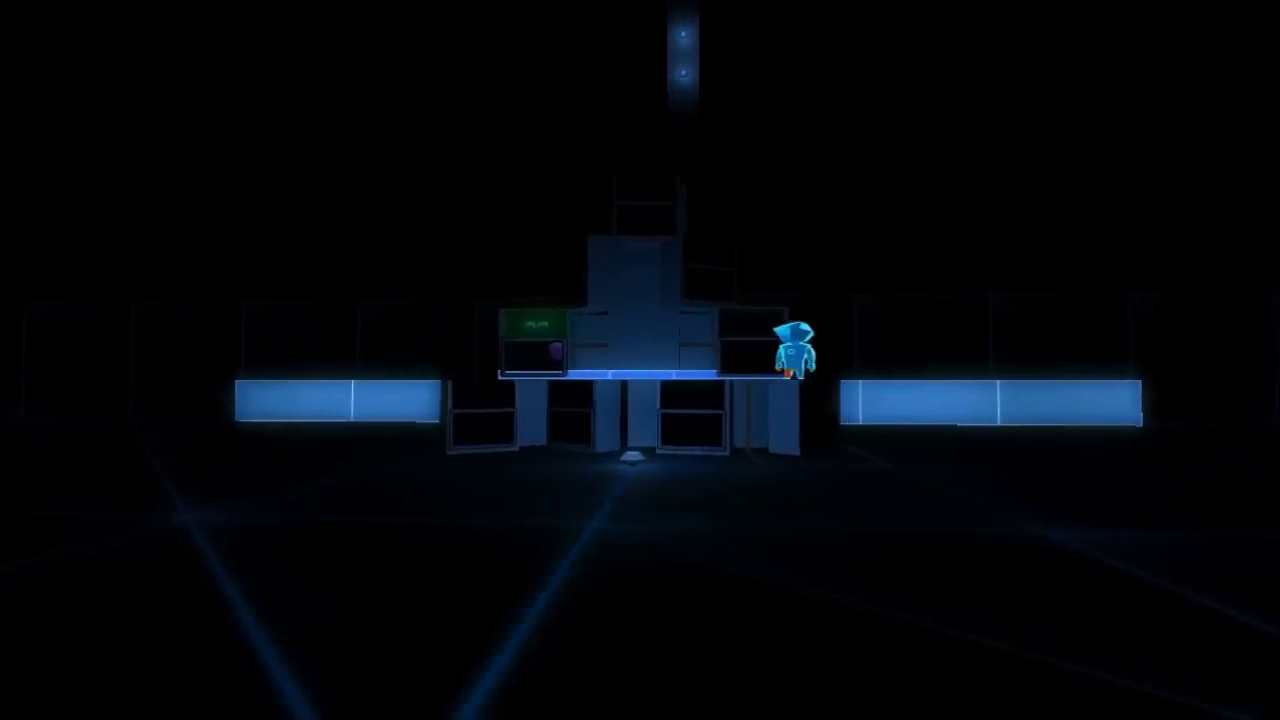
{"action": "key", "text": "shift"}
{"action": "key", "text": "shift"}
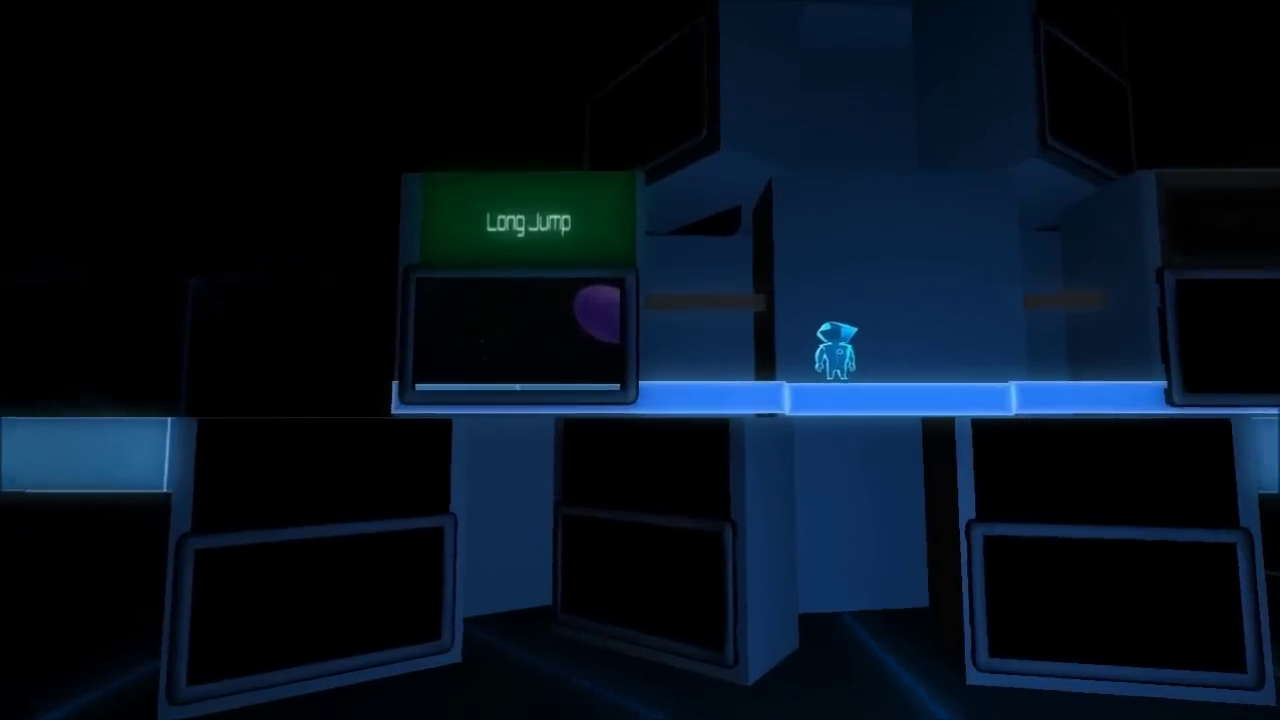
{"action": "key", "text": "shift"}
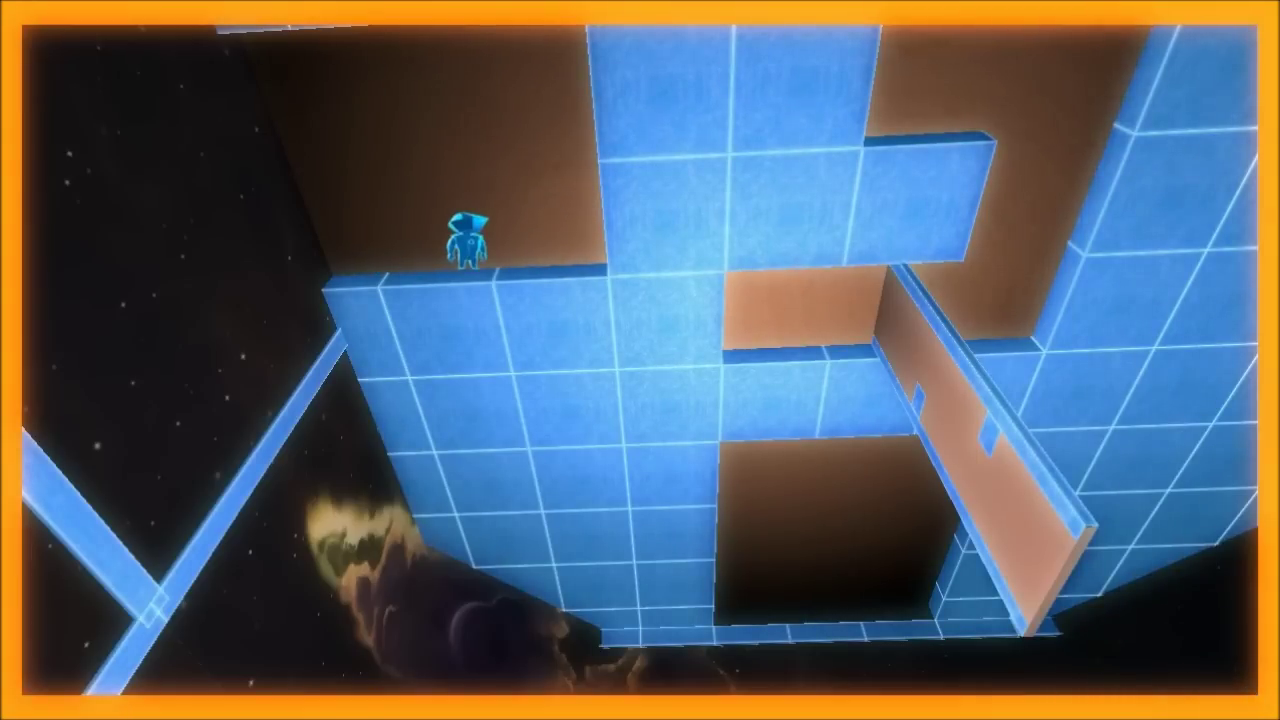
{"action": "key", "text": "space"}
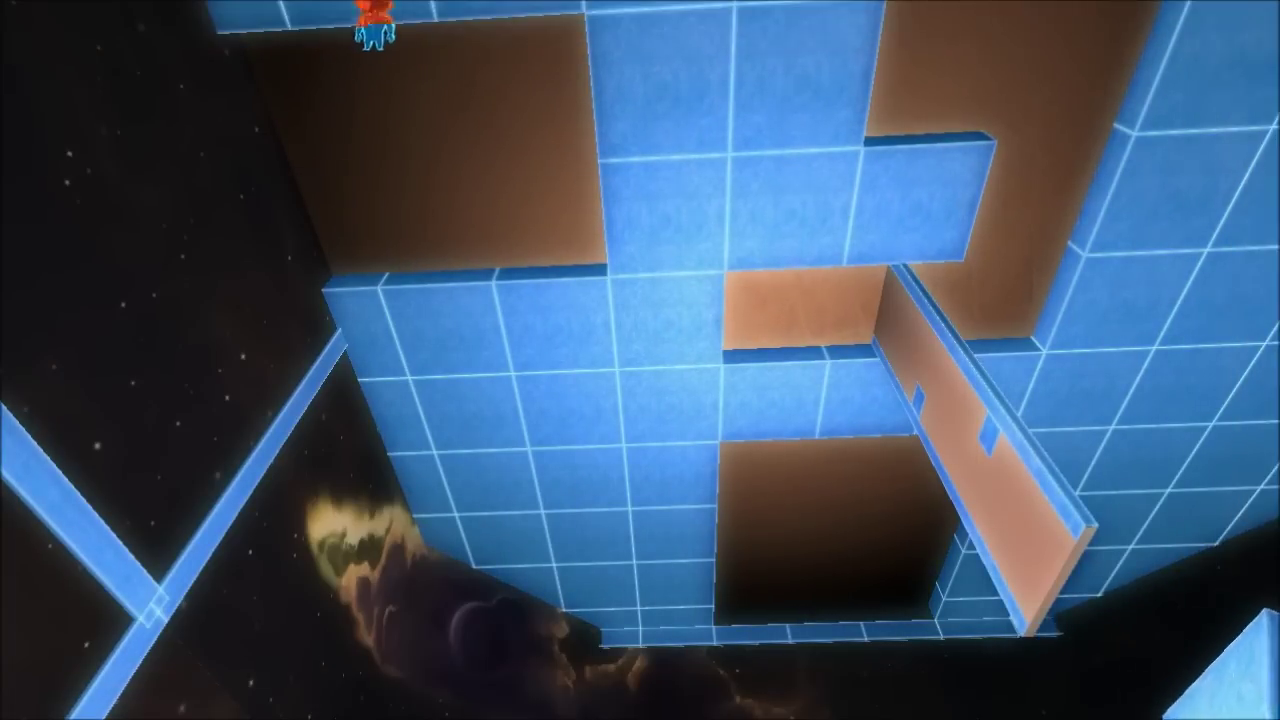
{"action": "key", "text": "d"}
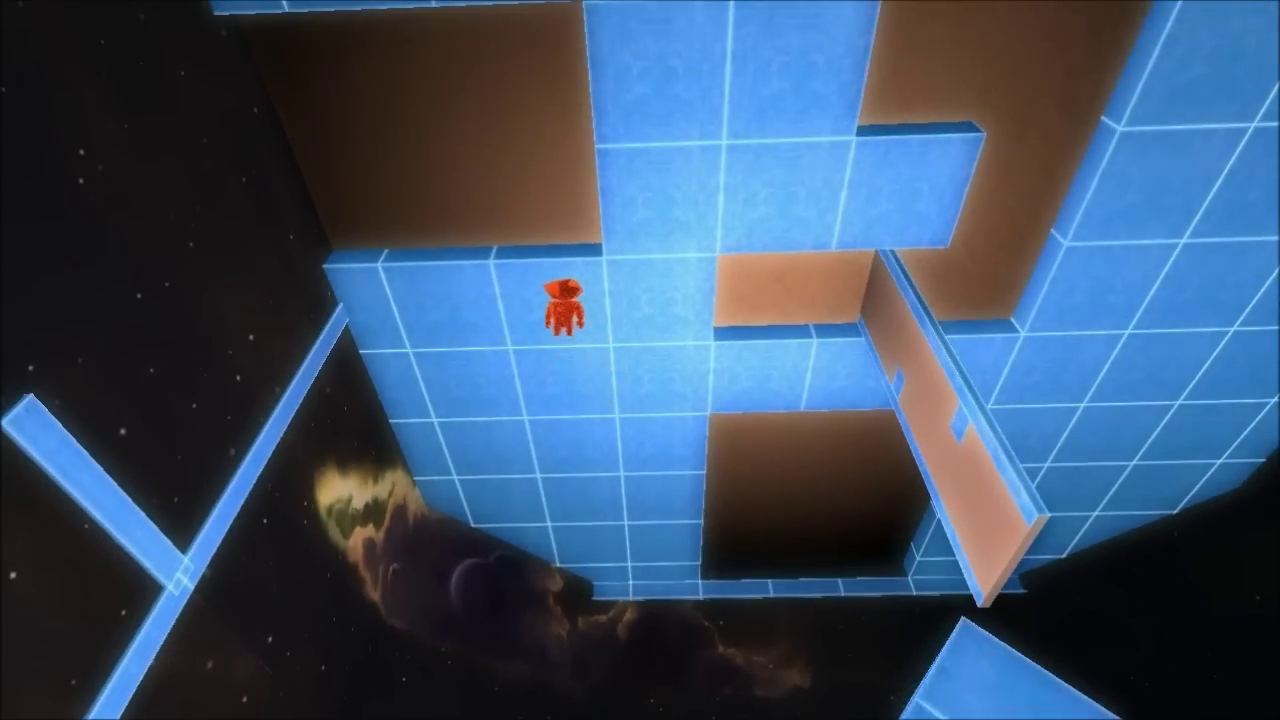
{"action": "key", "text": "space"}
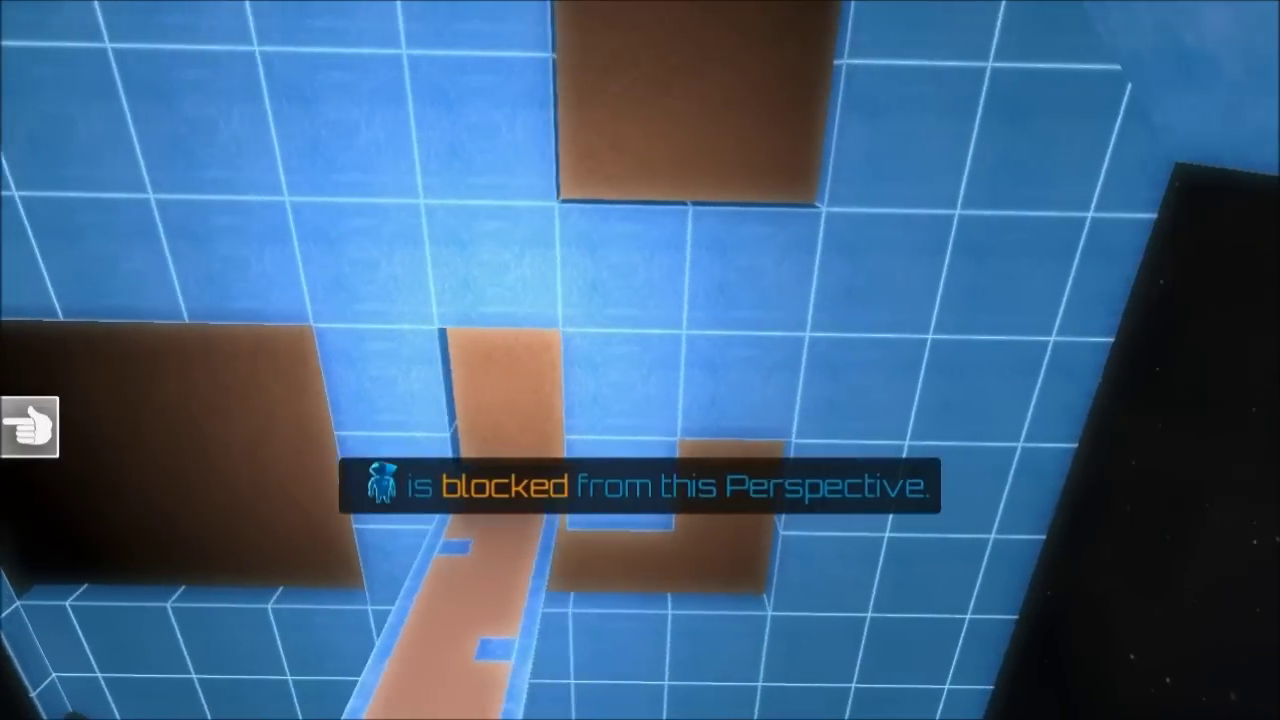
{"action": "left_click_drag", "start_coordinate": [640, 360], "coordinate": [900, 300]}
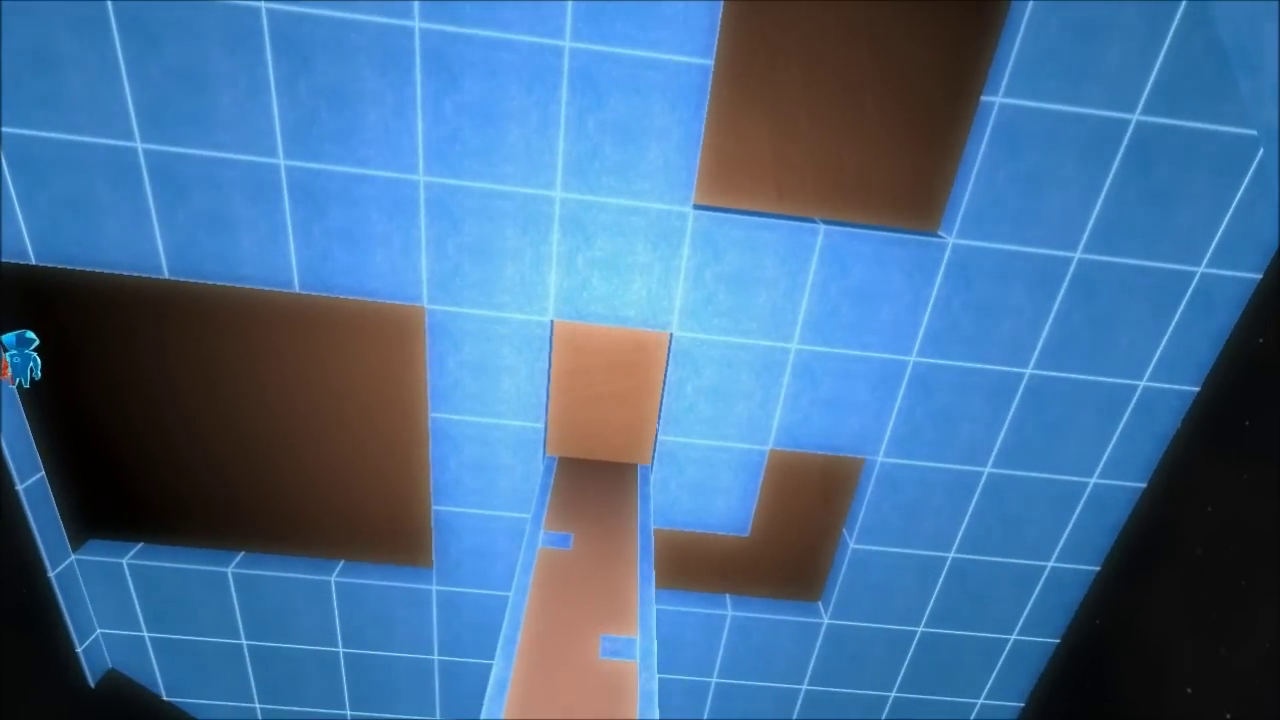
{"action": "left_click_drag", "start_coordinate": [640, 500], "coordinate": [640, 250]}
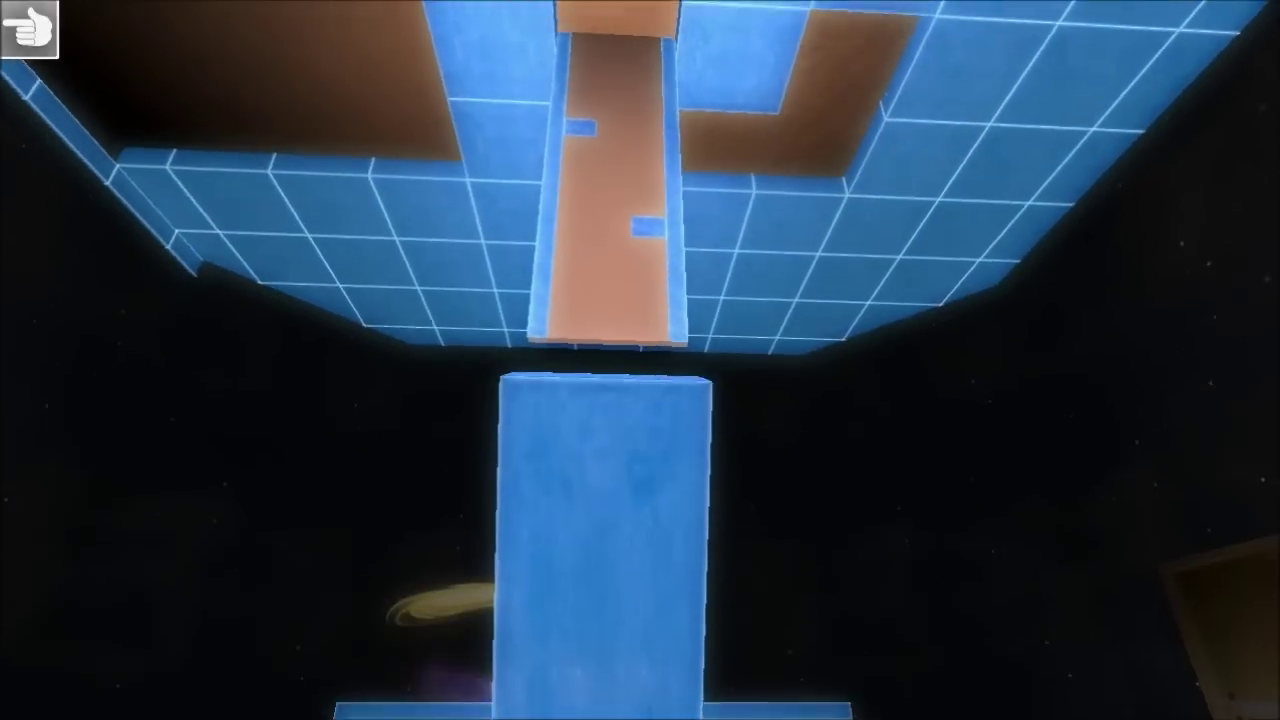
{"action": "mouse_move", "coordinate": [640, 500]}
{"action": "left_mouse_down"}
{"action": "mouse_move", "coordinate": [640, 250]}
{"action": "mouse_move", "coordinate": [640, 550]}
{"action": "left_mouse_up"}
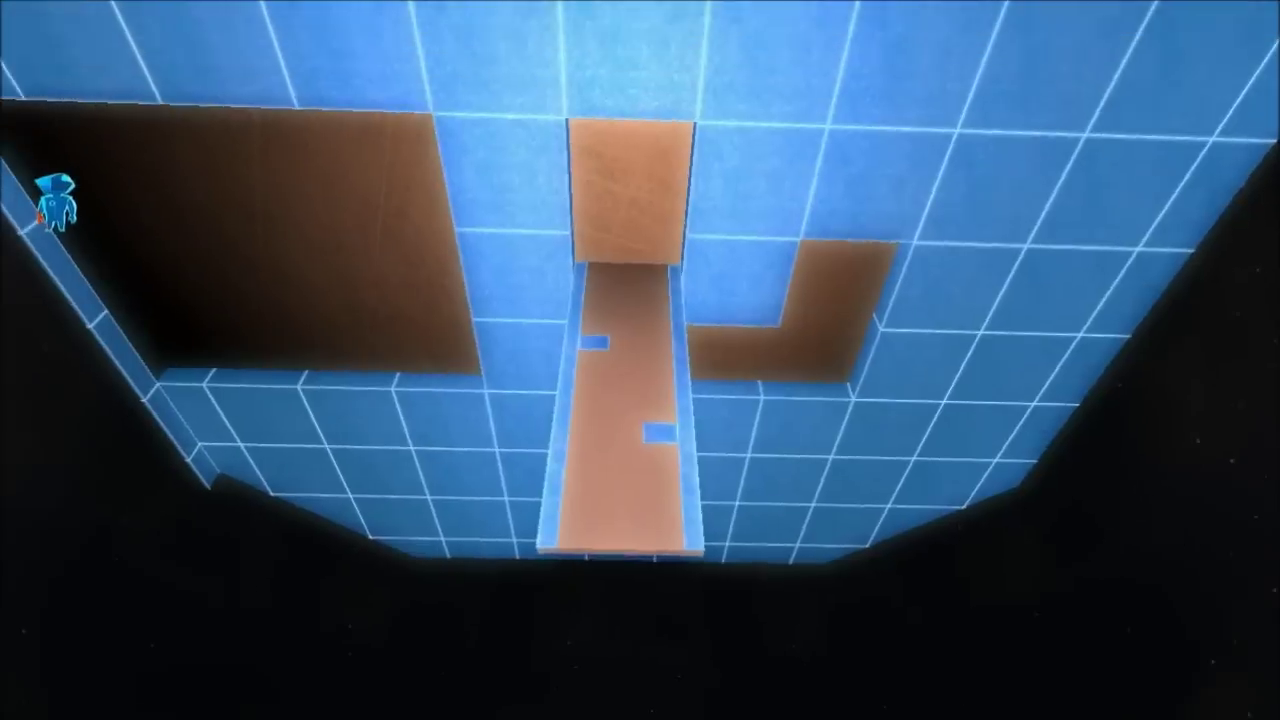